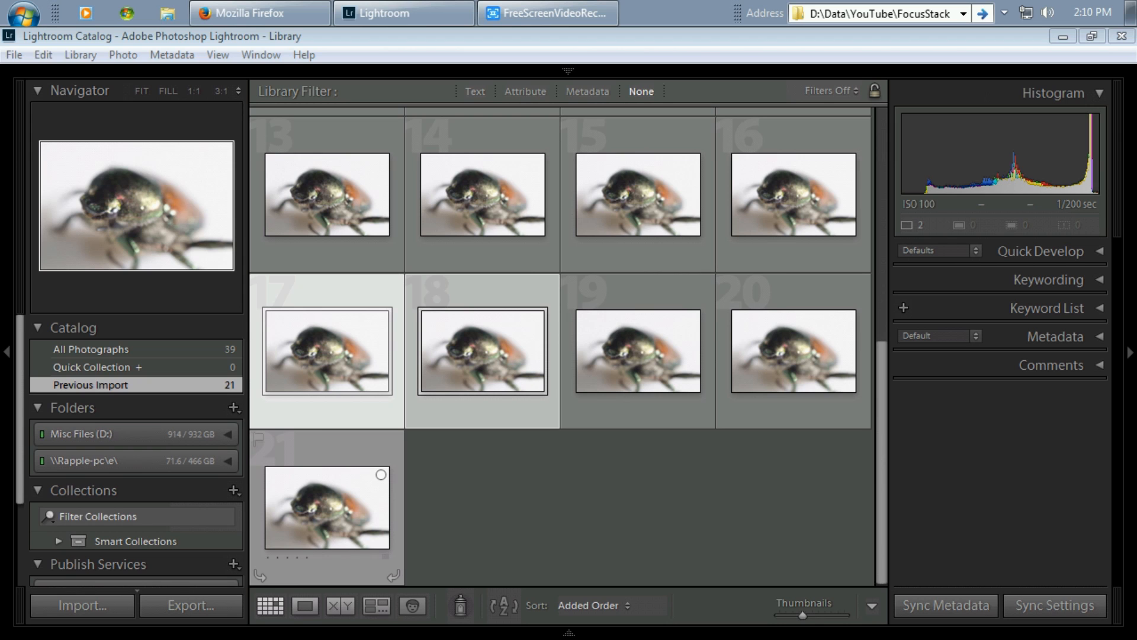
Select all photos of the previous import and open them together as layers in Photoshop
left_click(327, 507)
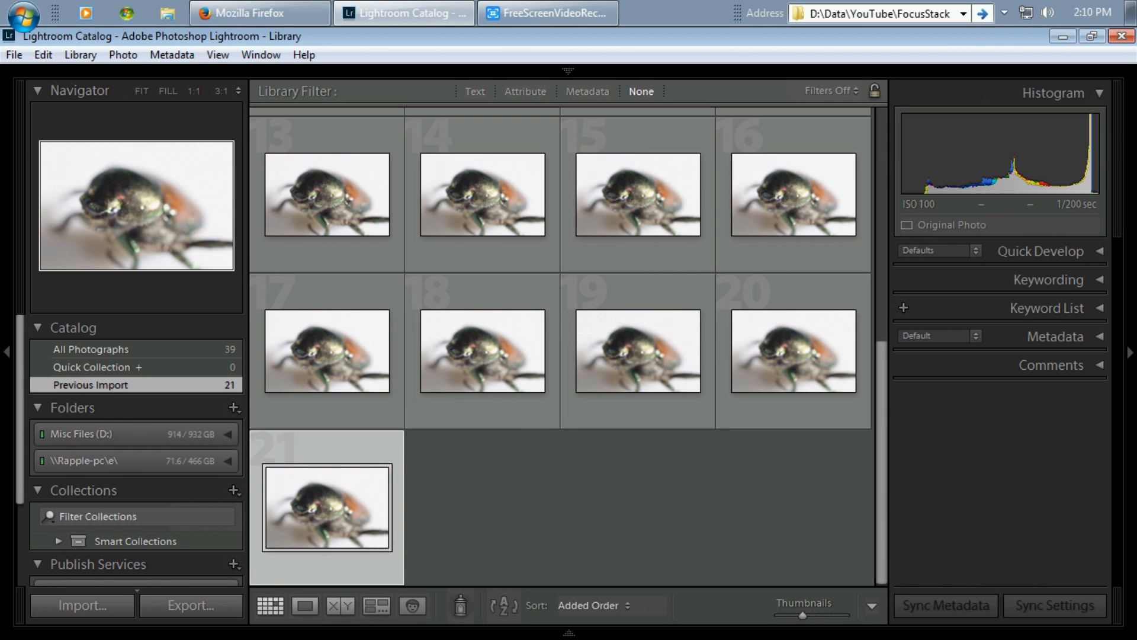
key("Home")
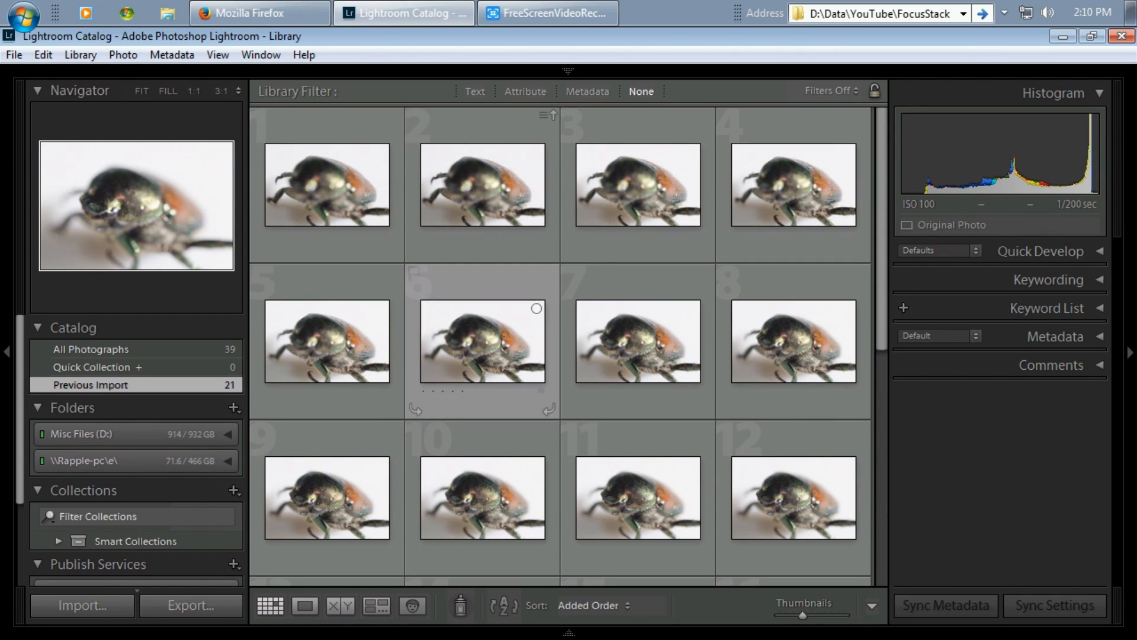
key("ctrl+a")
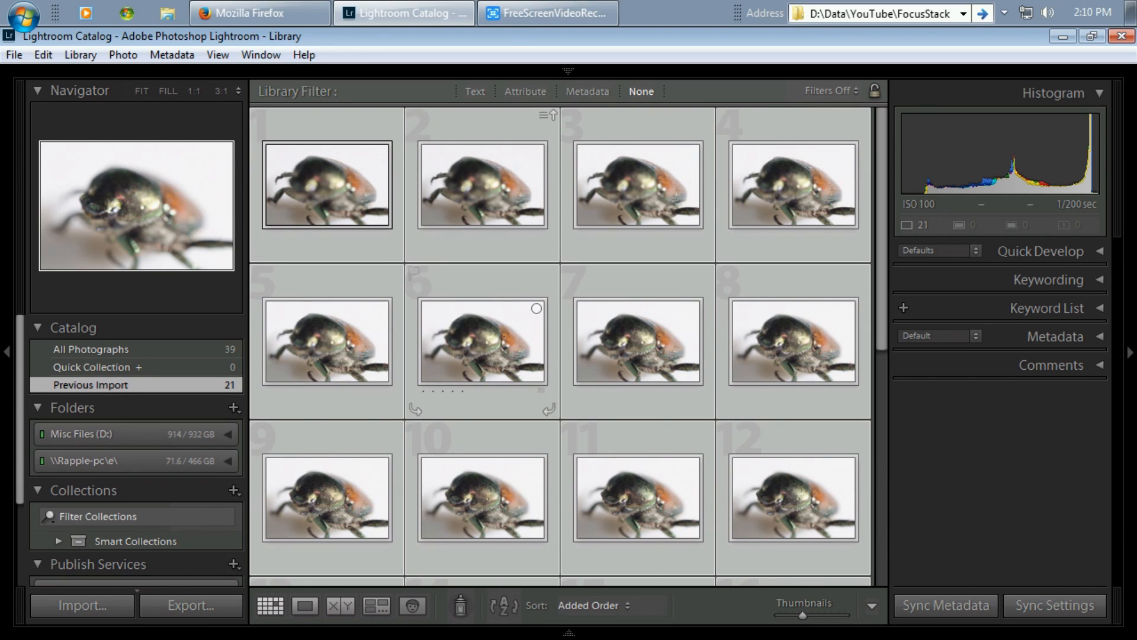
right_click(326, 507)
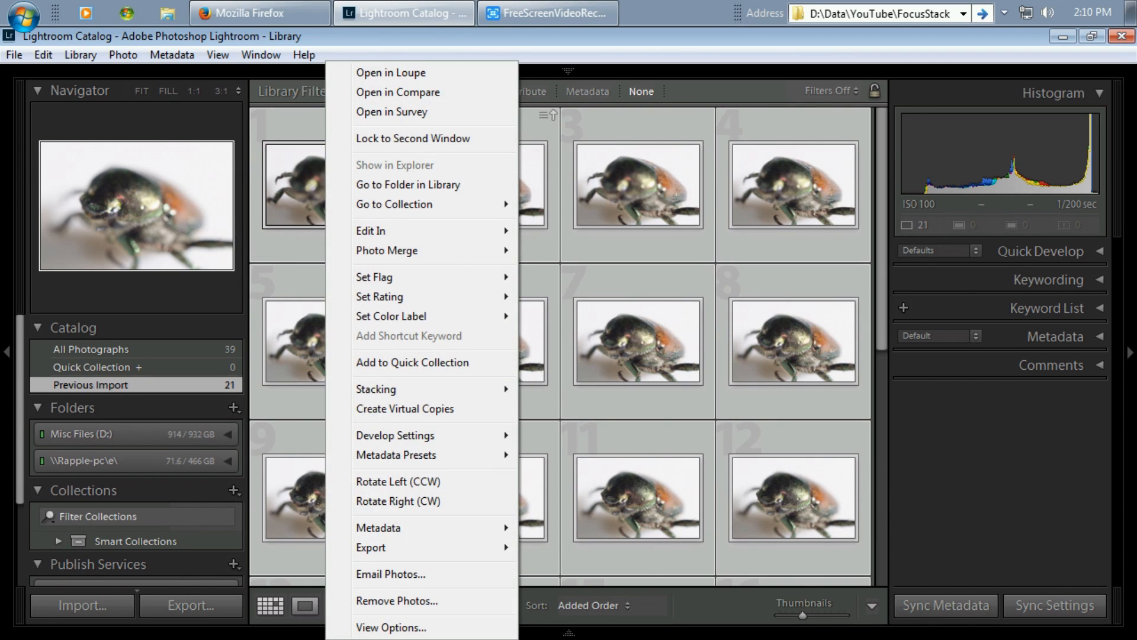
mouse_move(414, 230)
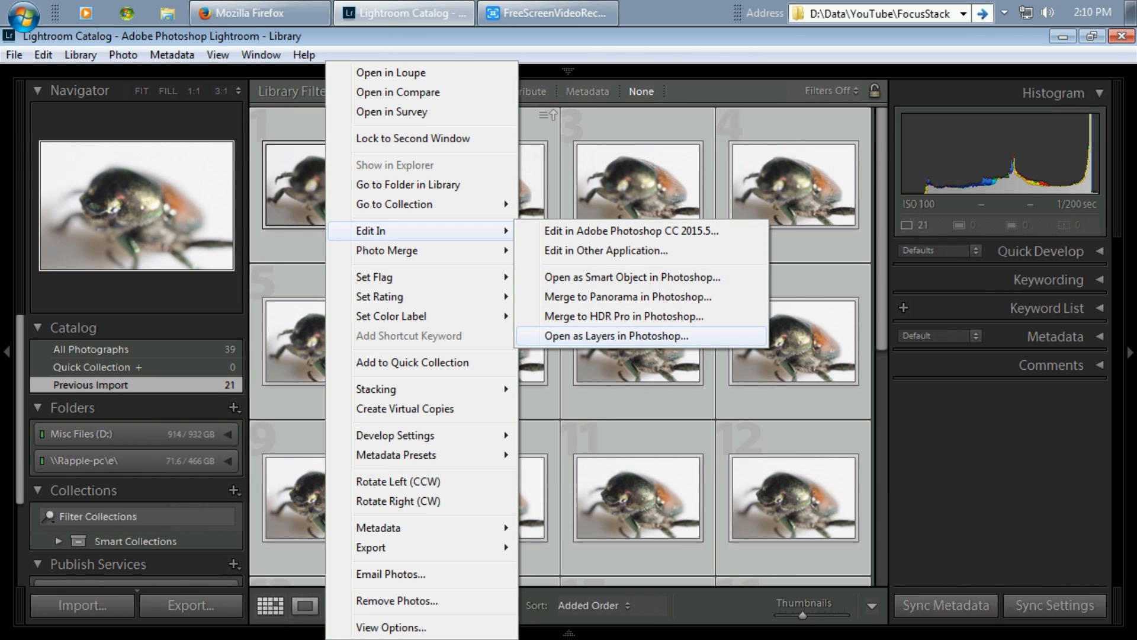
left_click(616, 336)
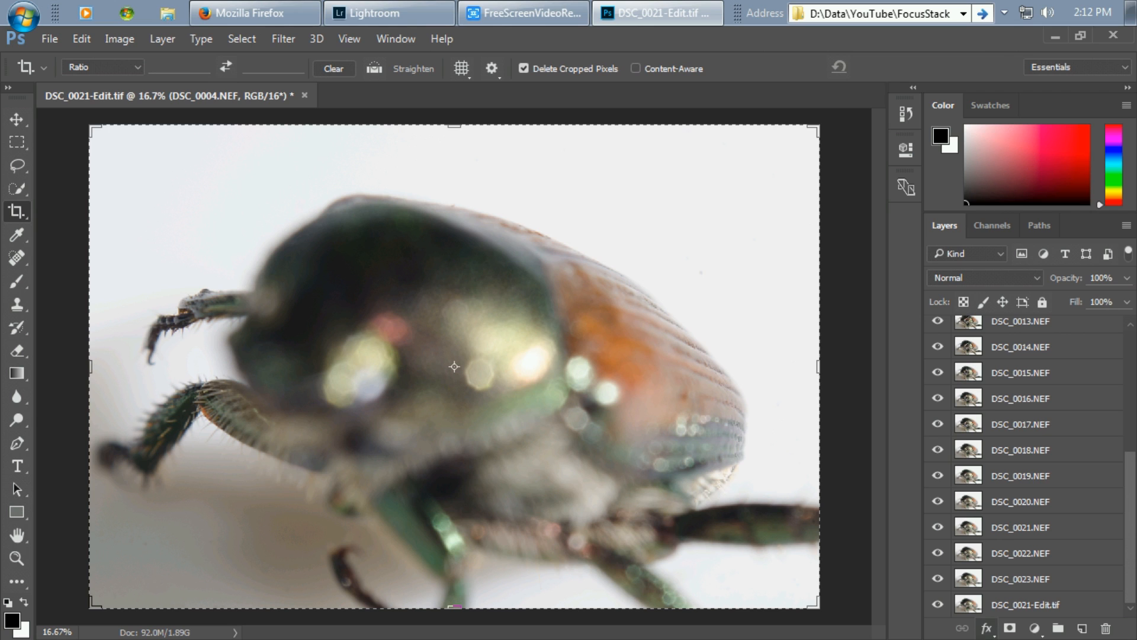
Delete the extra DSC_0021-Edit.tif layer at the end of the layer stack
right_click(1007, 604)
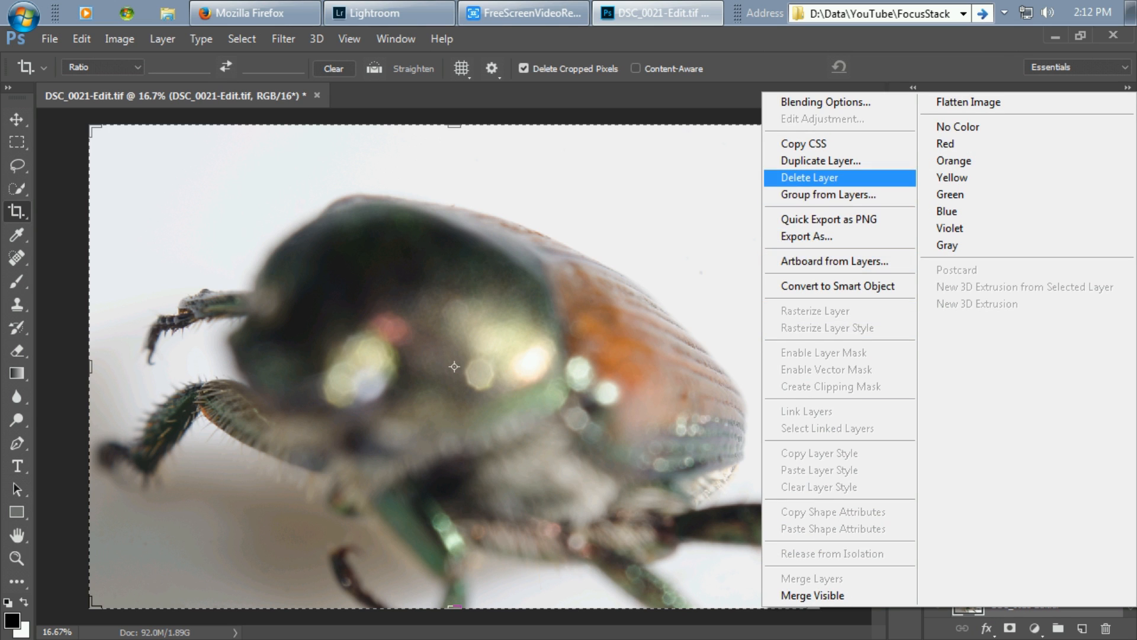
left_click(809, 177)
key("Return")
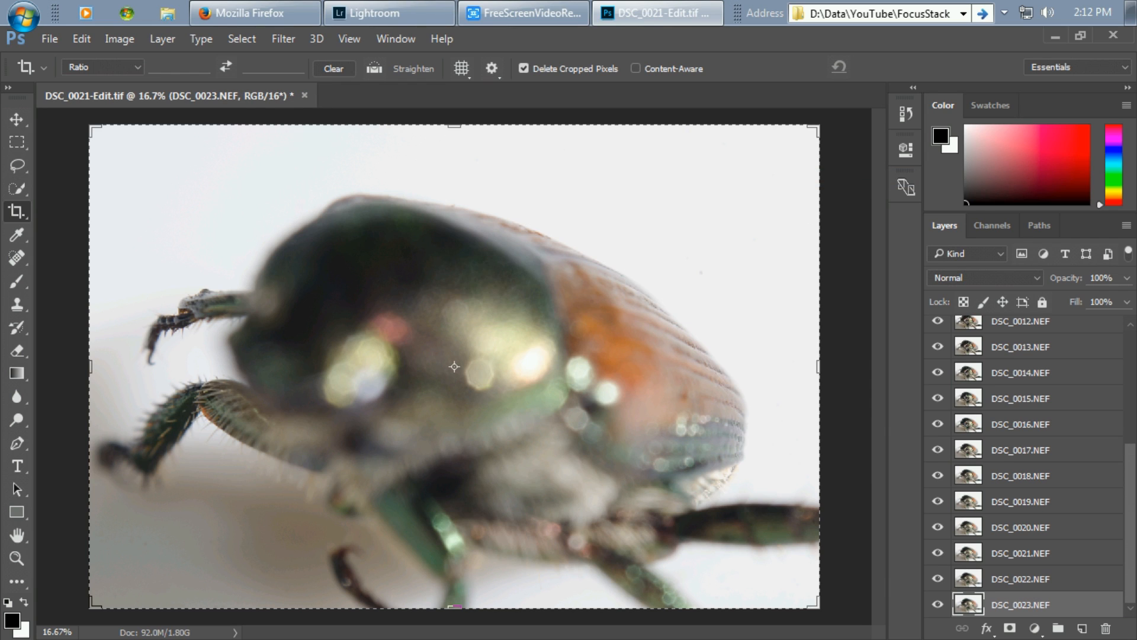
Select all layers from DSC_0004.NEF to DSC_0023.NEF and auto-align them with the Auto projection
scroll(1025, 468, "up", 3)
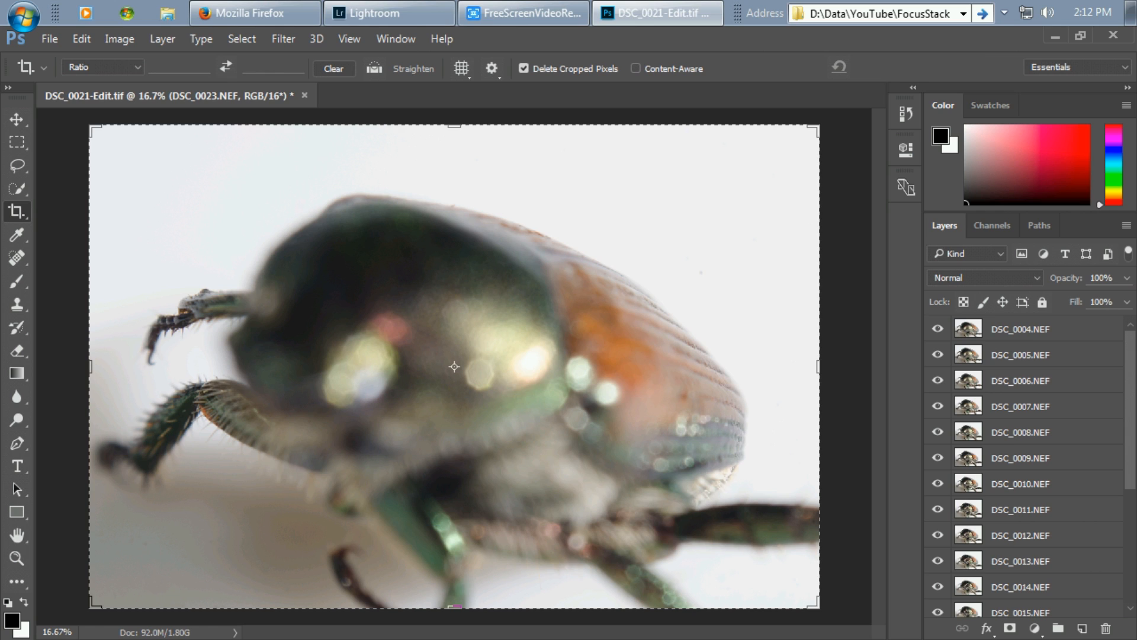
left_click(1020, 329, "shift")
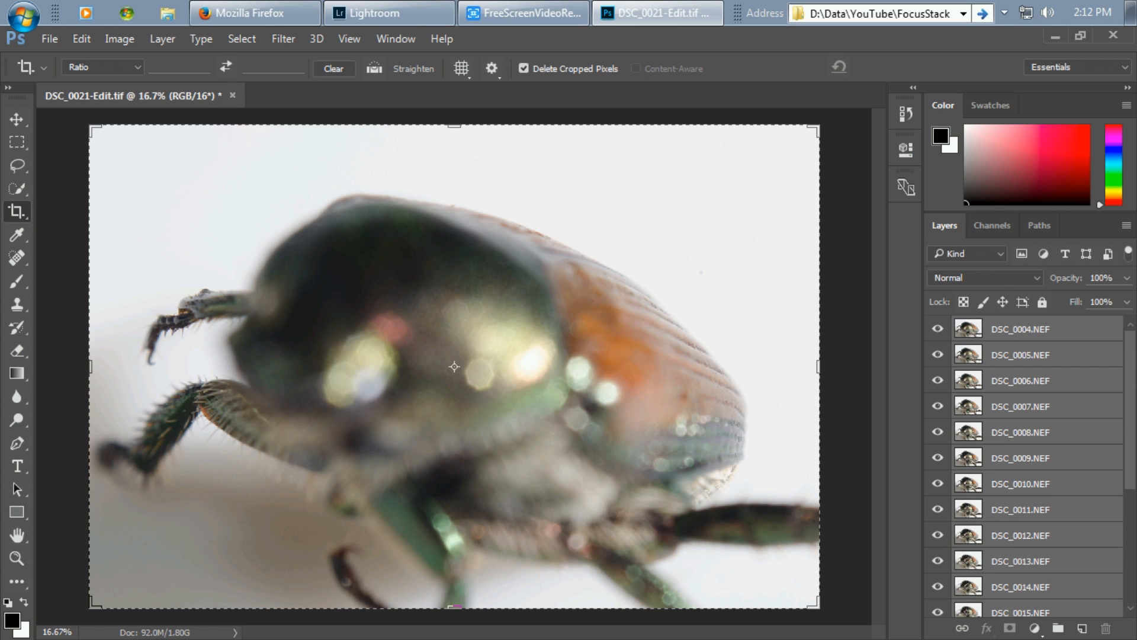
left_click(49, 38)
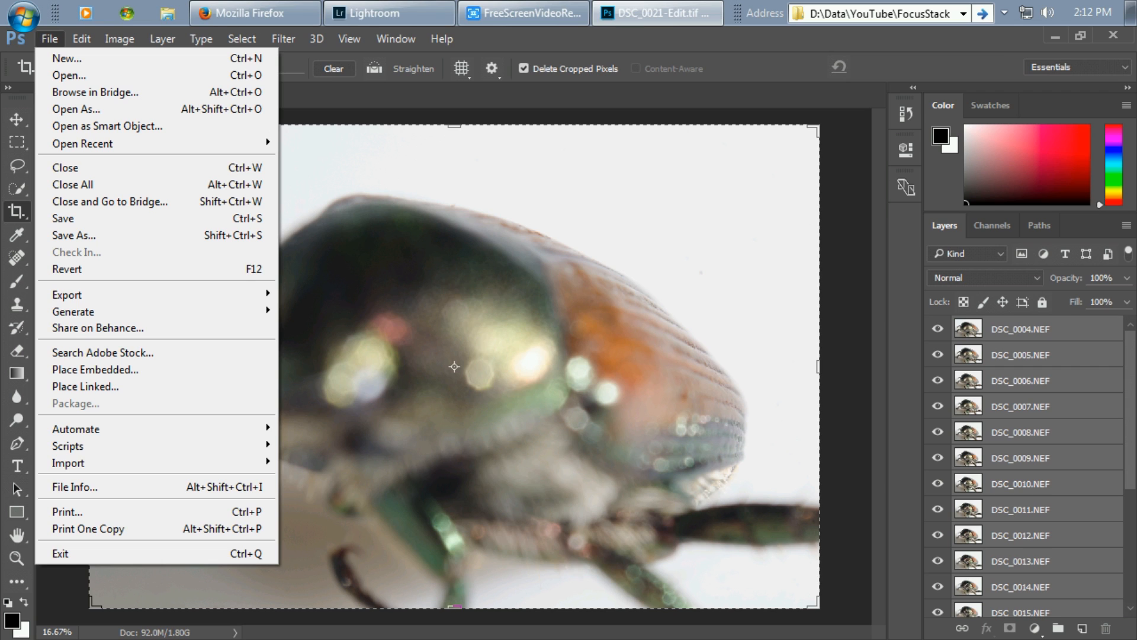
key("Right")
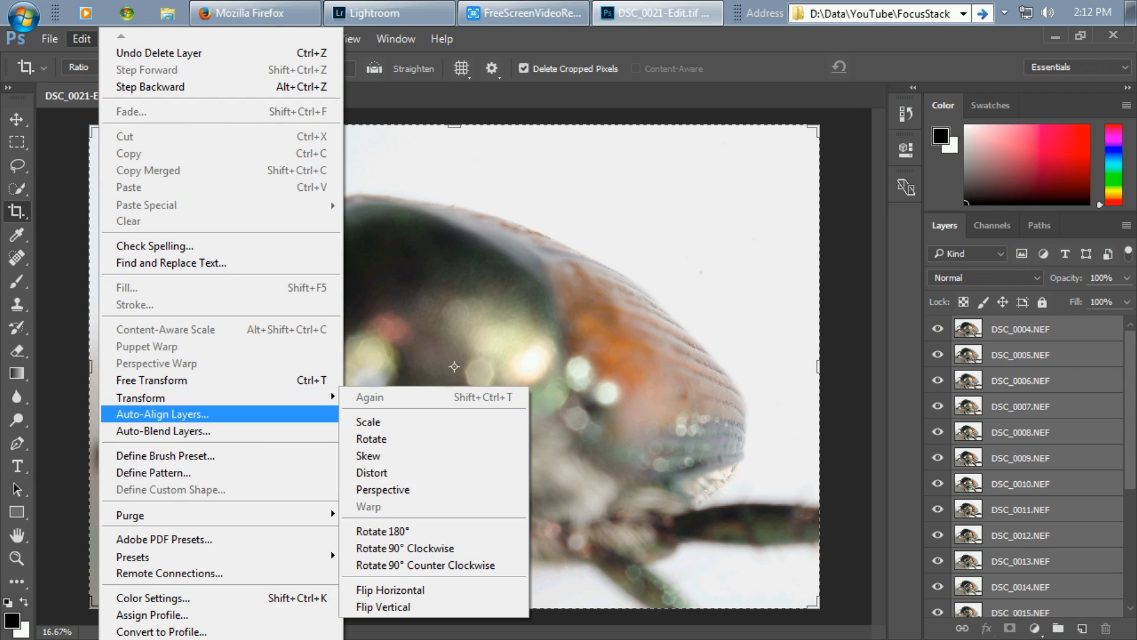
key("Return")
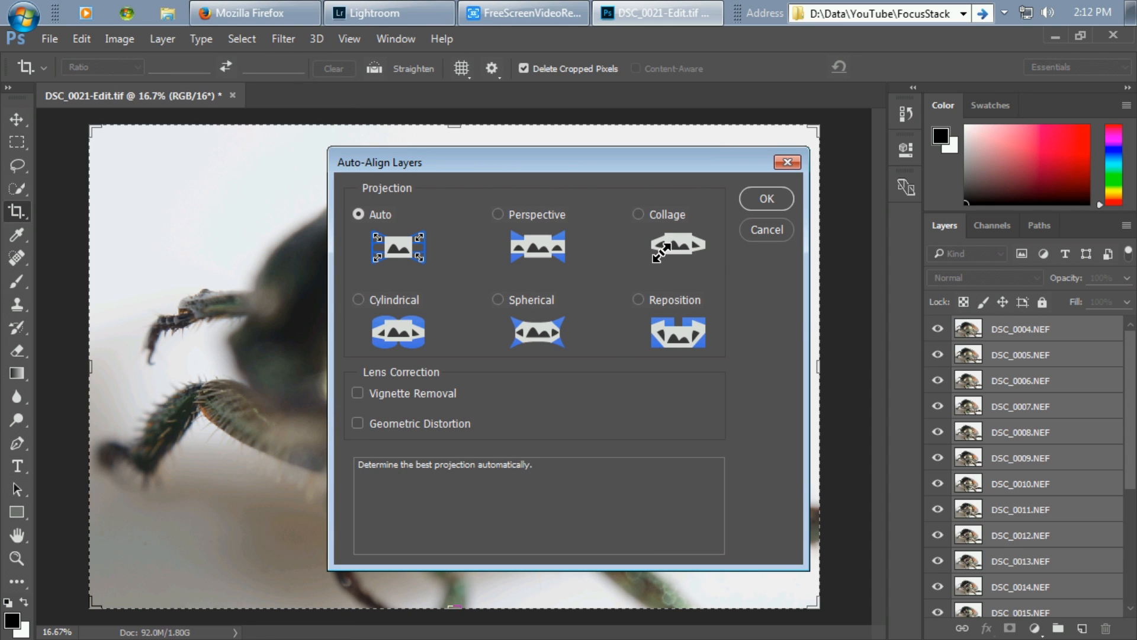
key("Return")
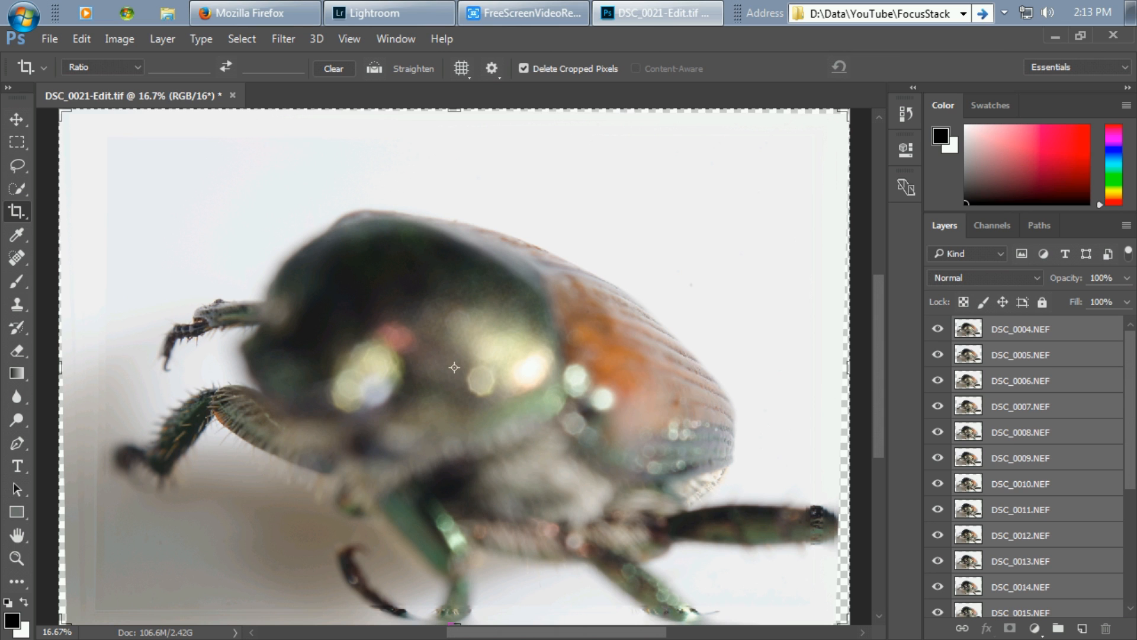
Auto-blend the aligned layers using the Stack Images method with Seamless Tones and Colors on
key("alt+e")
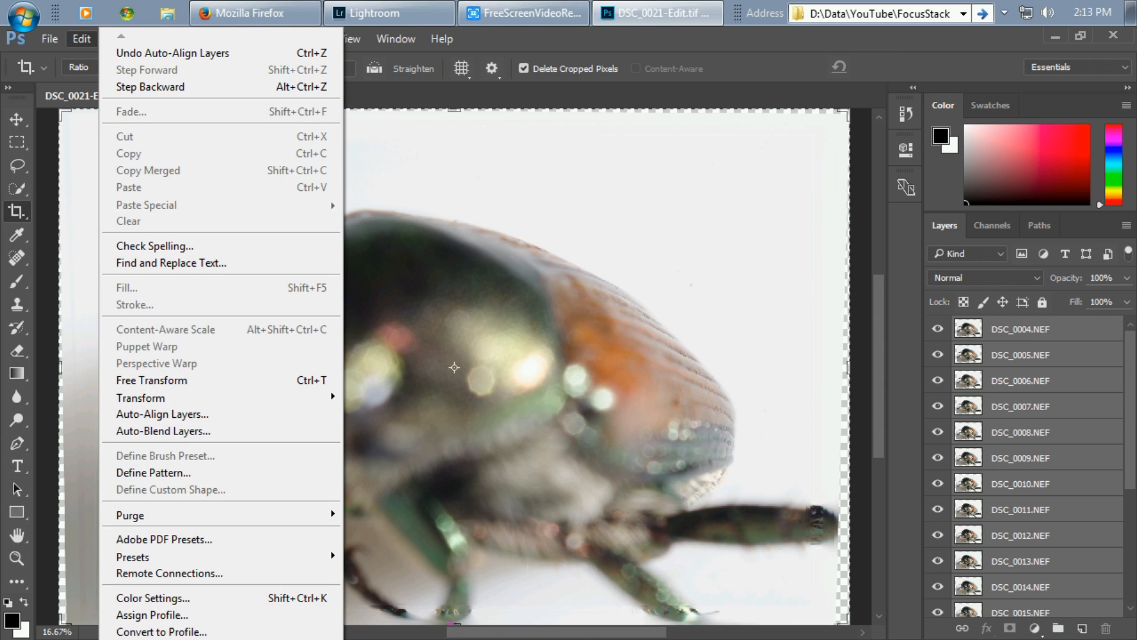
key("Down")
key("Down")
key("Down")
key("Down")
key("Down")
key("Down")
key("Down")
key("Down")
key("Down")
key("Down")
key("Down")
key("Down")
key("Down")
key("Down")
key("Down")
key("Down")
key("Down")
key("Down")
key("Down")
key("Down")
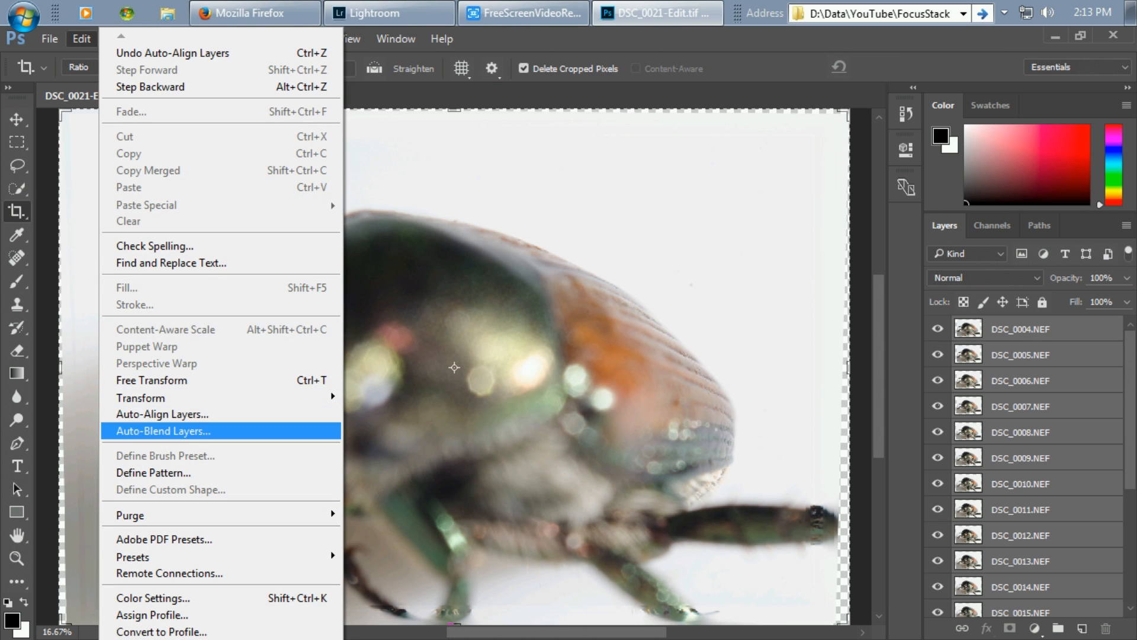
key("Return")
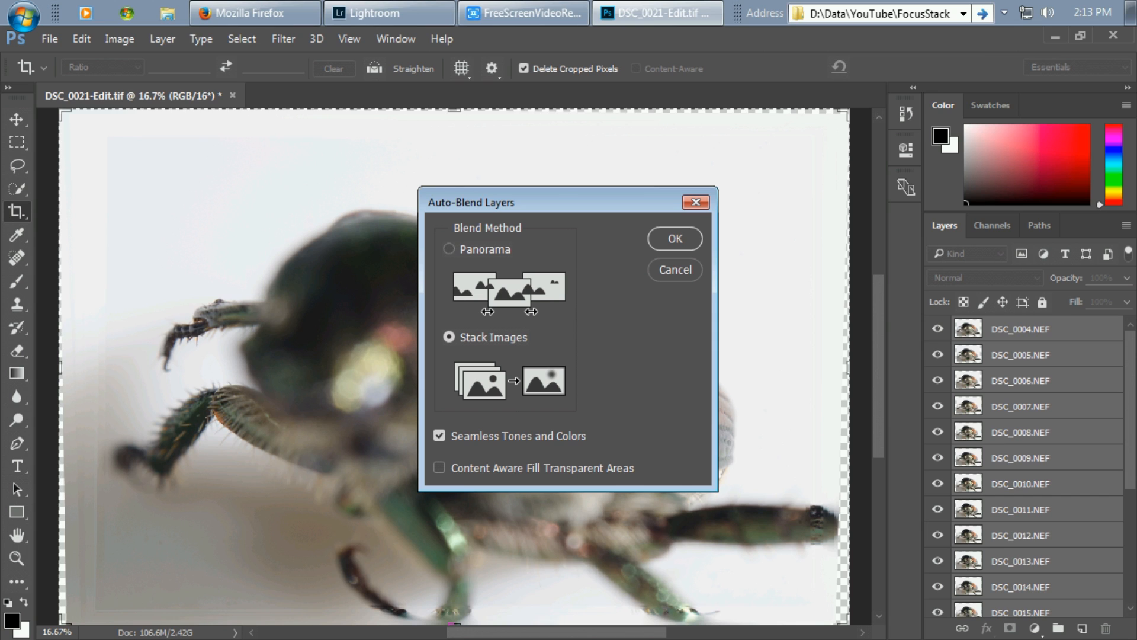
key("Return")
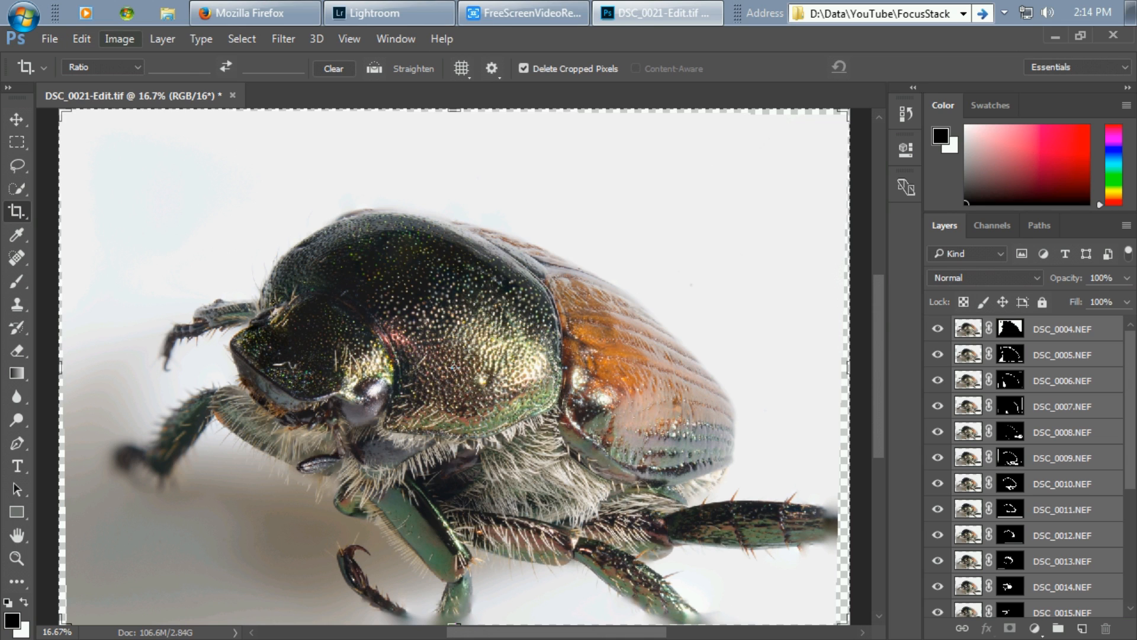
Merge the blended, masked layers into a single layer and save the document
left_click(162, 38)
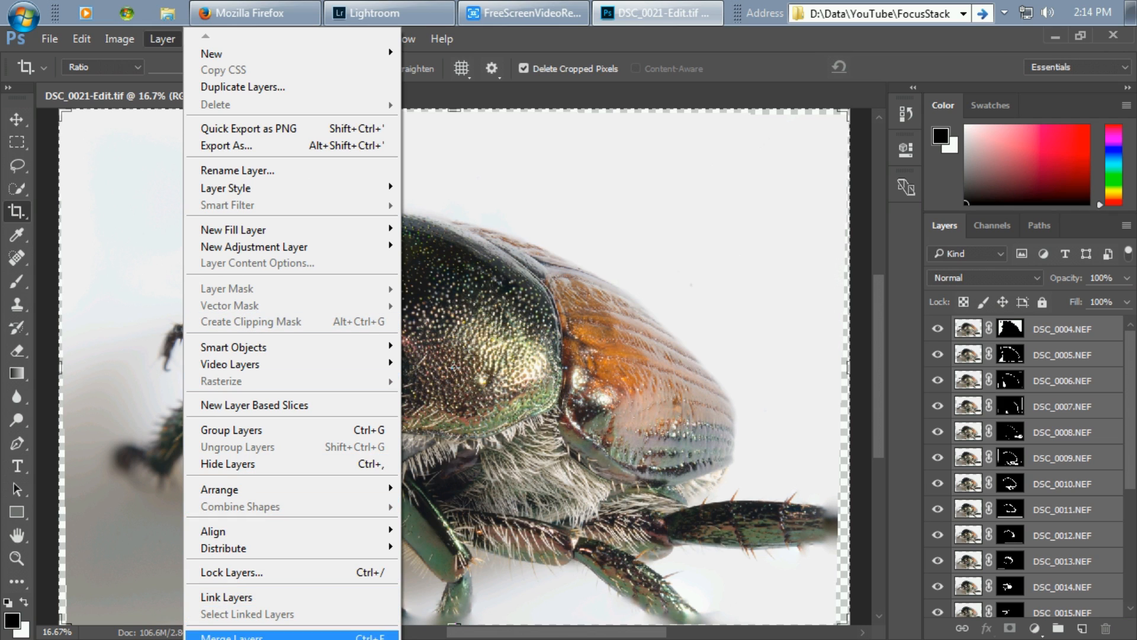
left_click(232, 635)
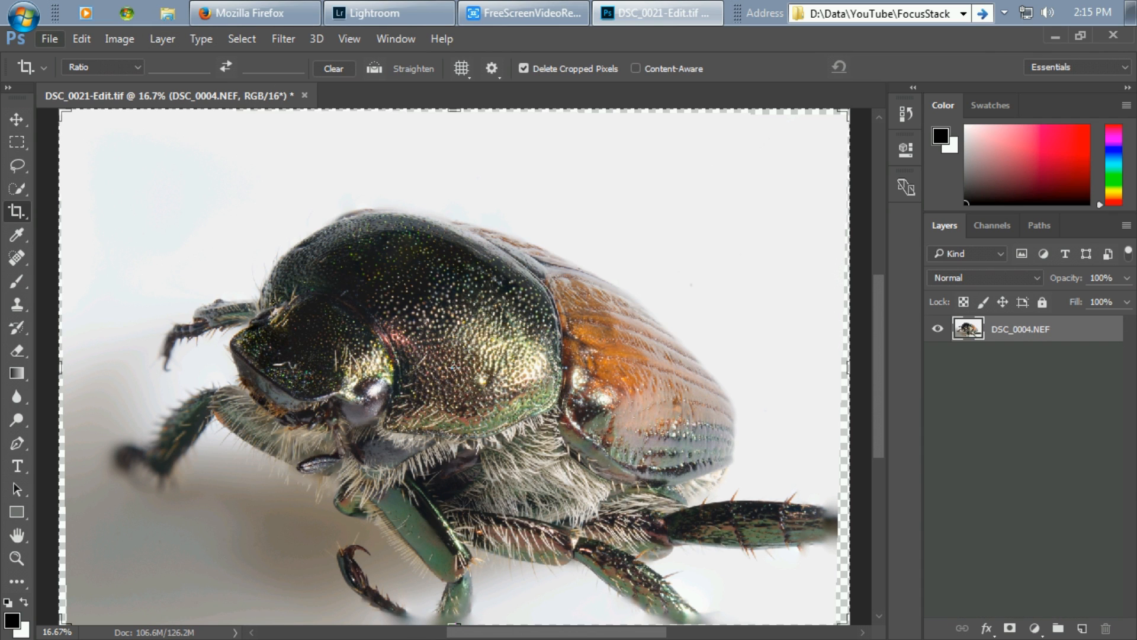
left_click(49, 39)
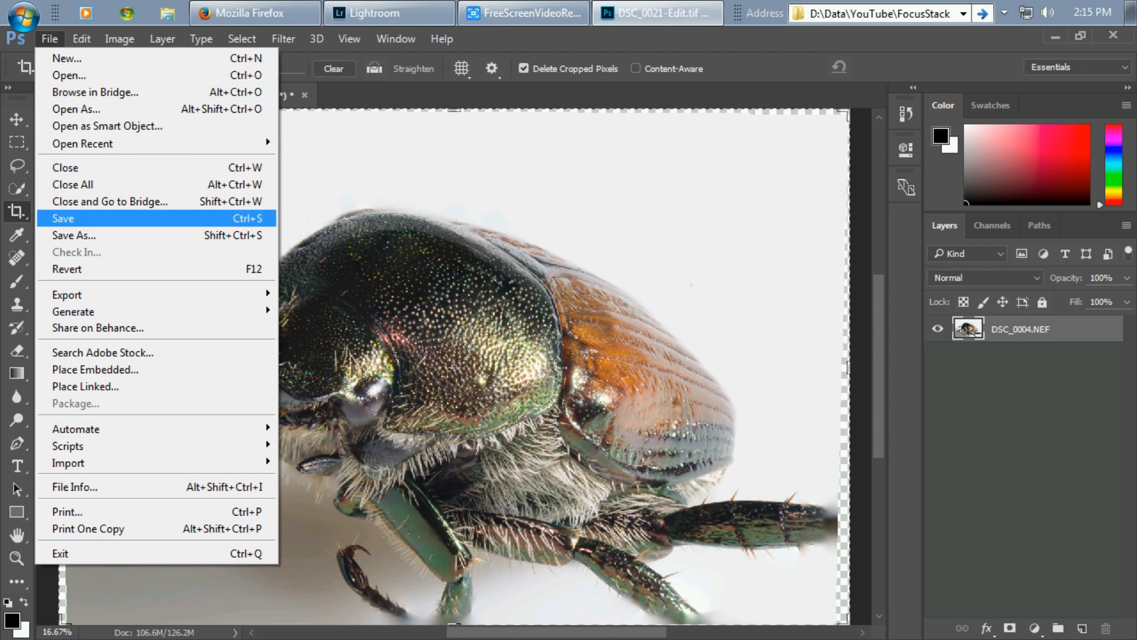
left_click(66, 218)
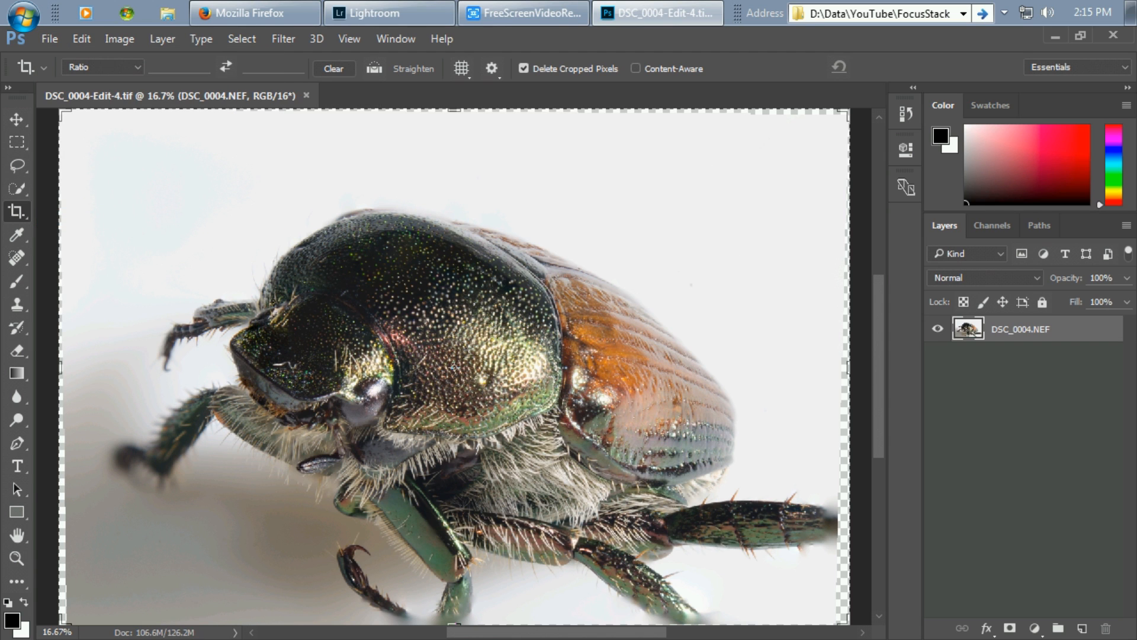
Close Photoshop and show the stacked beetle image from Lightroom's All Photographs in Loupe view
left_click(1113, 35)
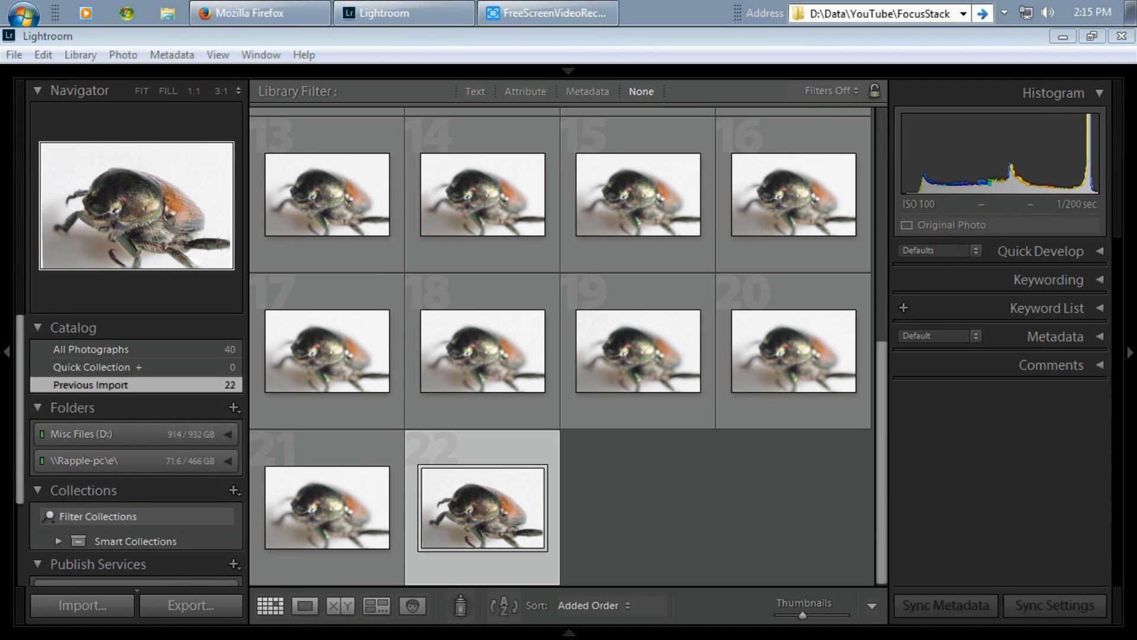
left_click(89, 349)
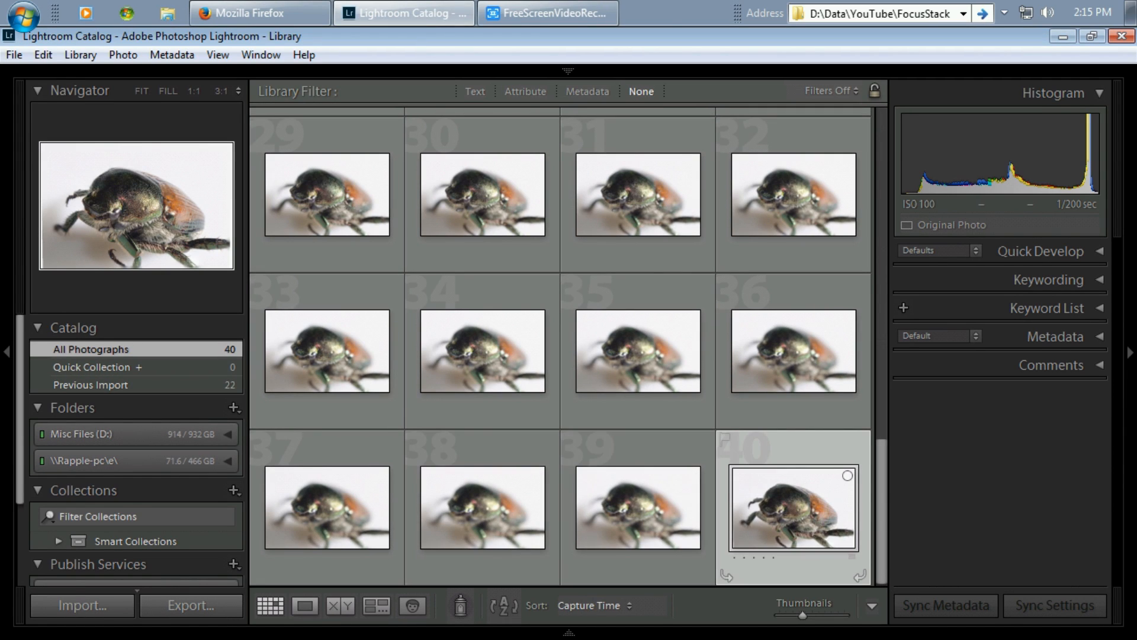
key("e")
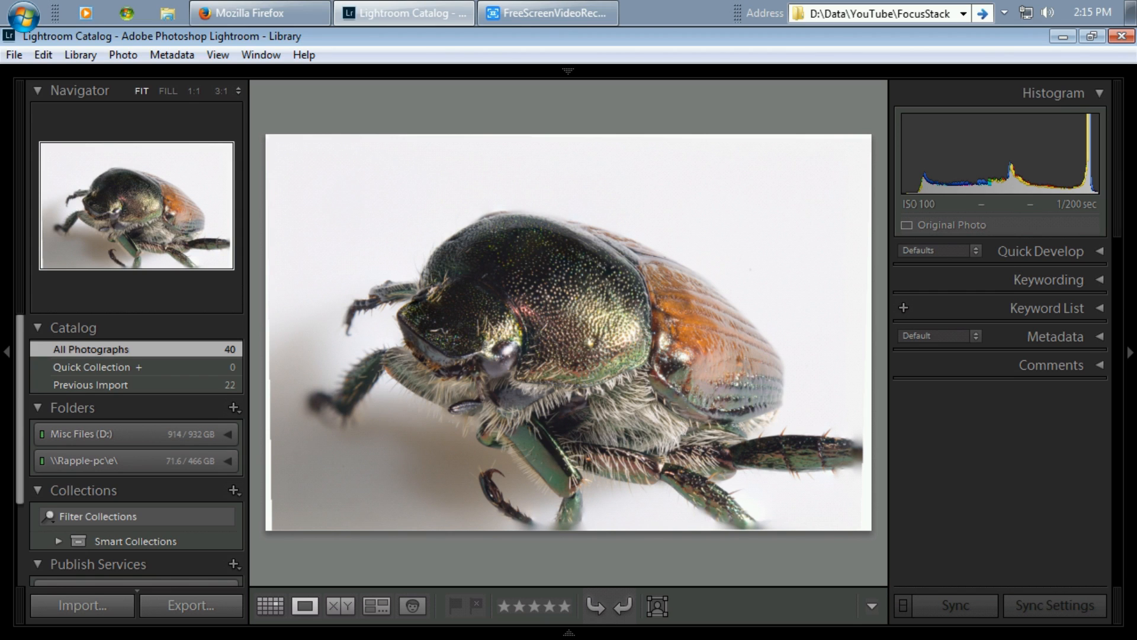
Crop the stacked image in the Develop module with the Original aspect, trimming the uneven edges around the beetle
mouse_move(568, 70)
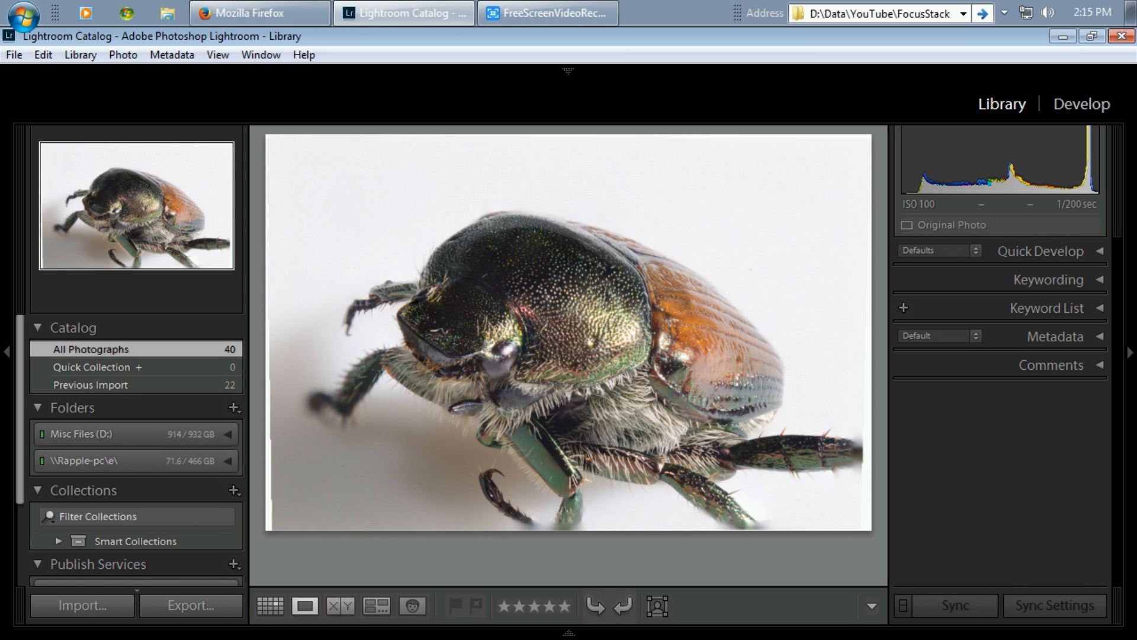
key("d")
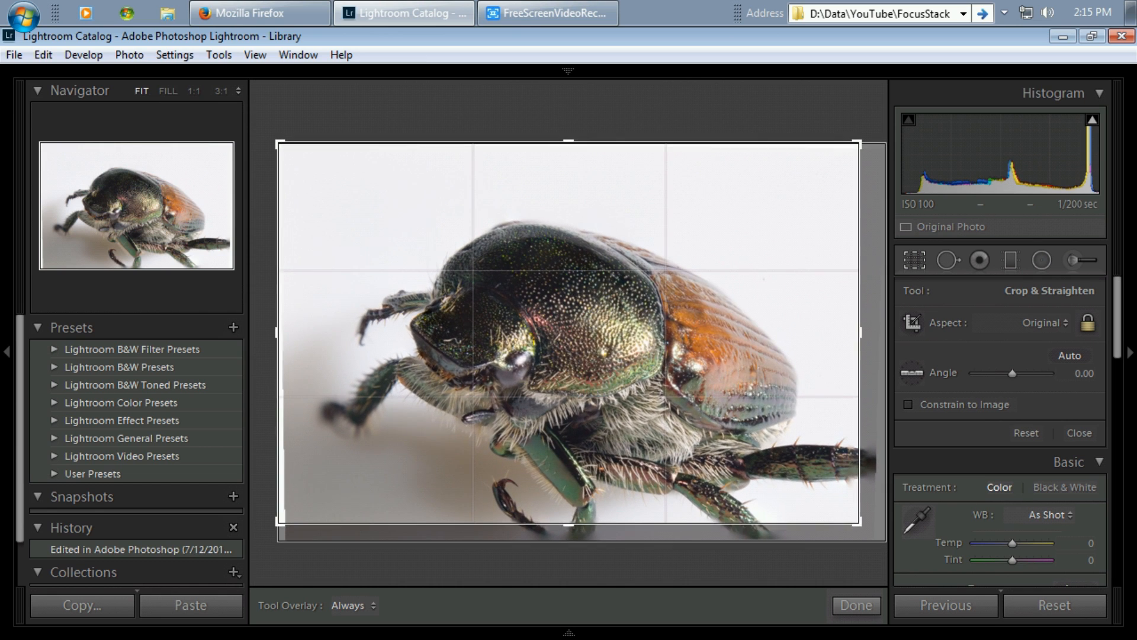
mouse_move(651, 403)
left_mouse_down()
mouse_move(624, 401)
mouse_move(642, 397)
left_mouse_up()
left_click(857, 605)
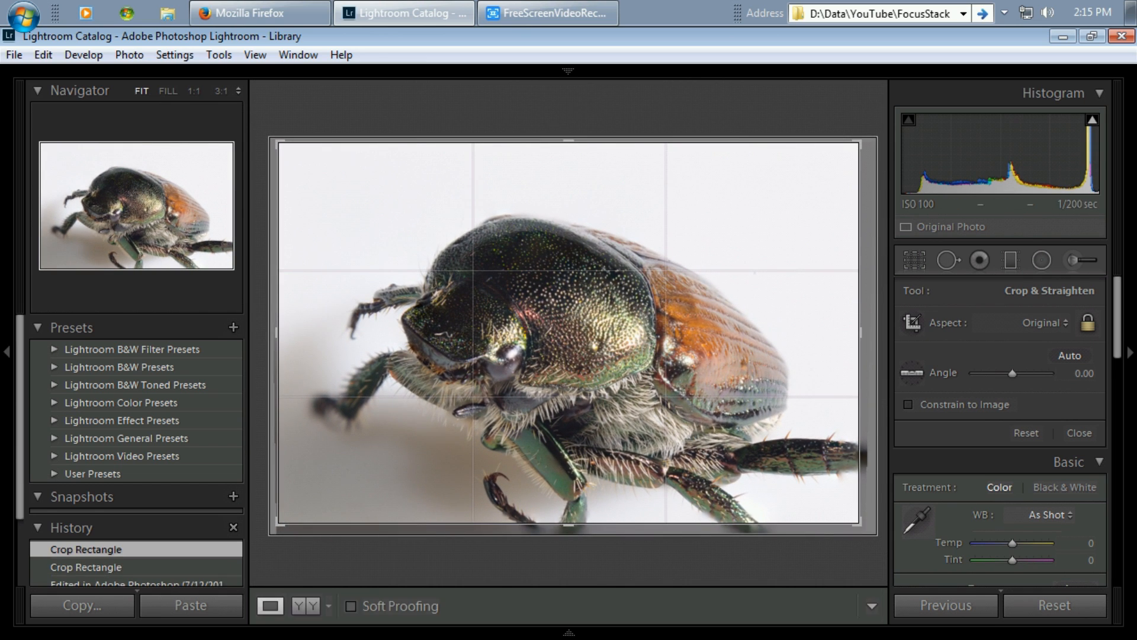